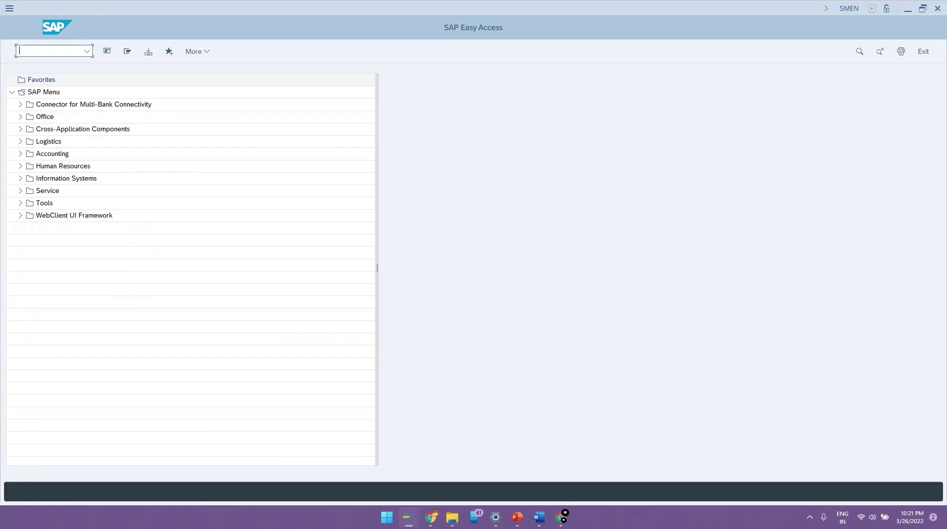
Open transaction STVARV and switch the TVARVC selection variables table to change mode
type("STVARV")
key("Return")
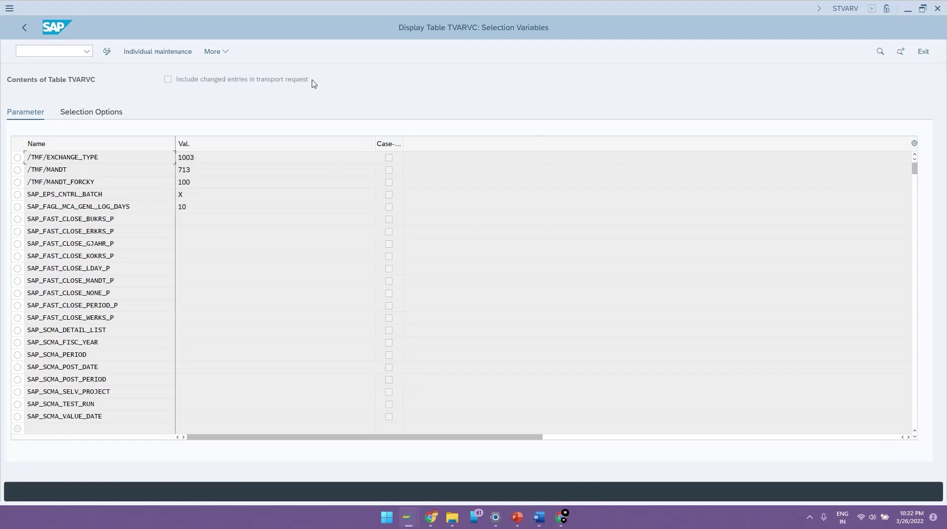
left_click(106, 51)
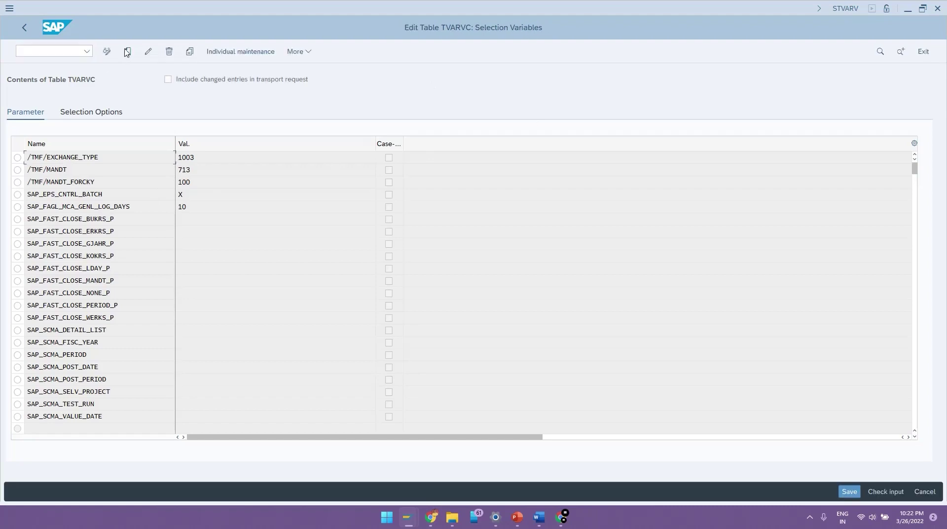
Add a parameter variable named /TEST/AMOUNT with the value 5000000
left_click(127, 52)
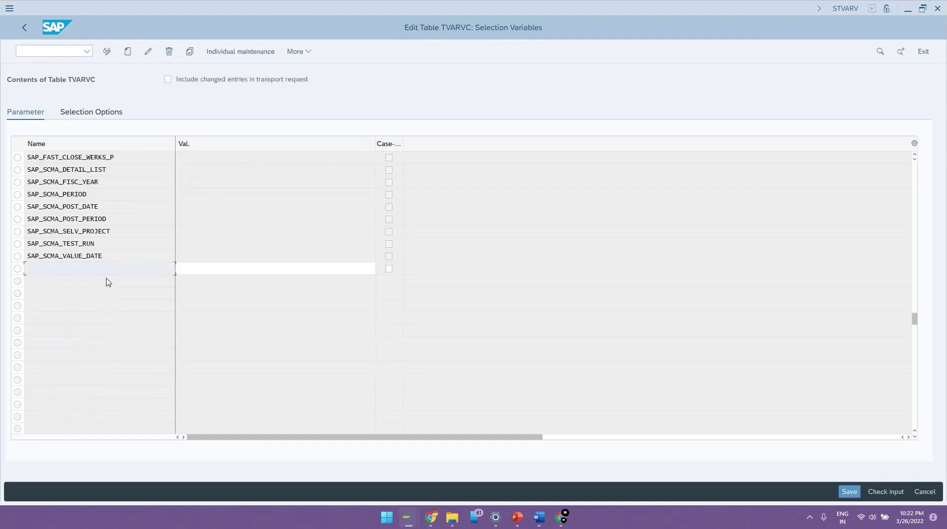
type("/")
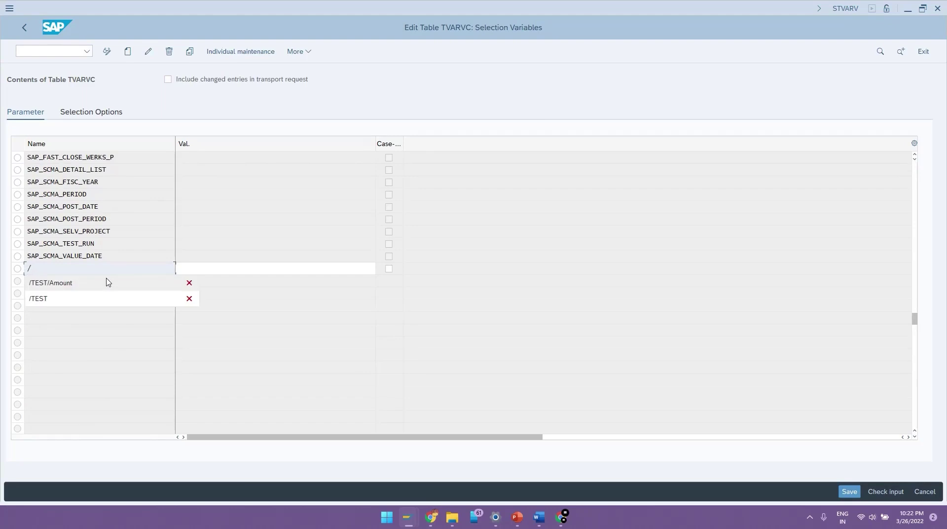
left_click(107, 282)
left_click(198, 264)
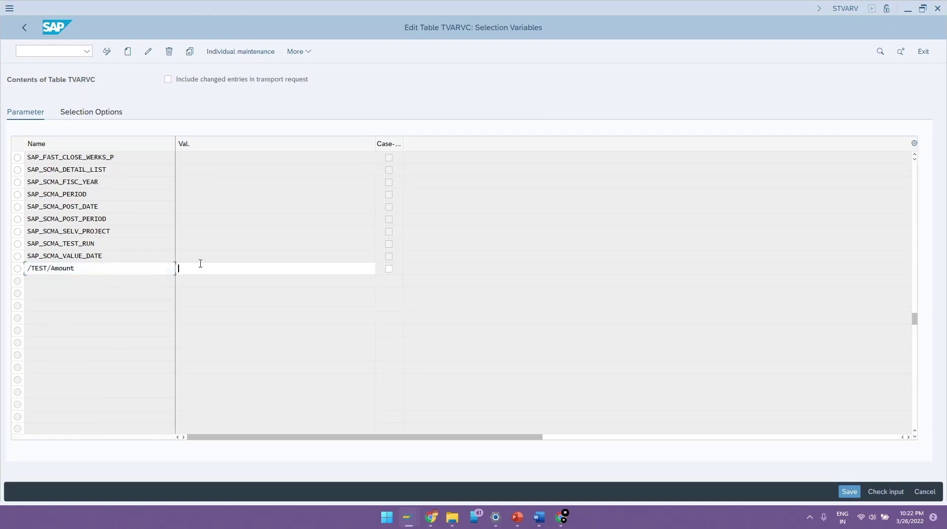
type("50")
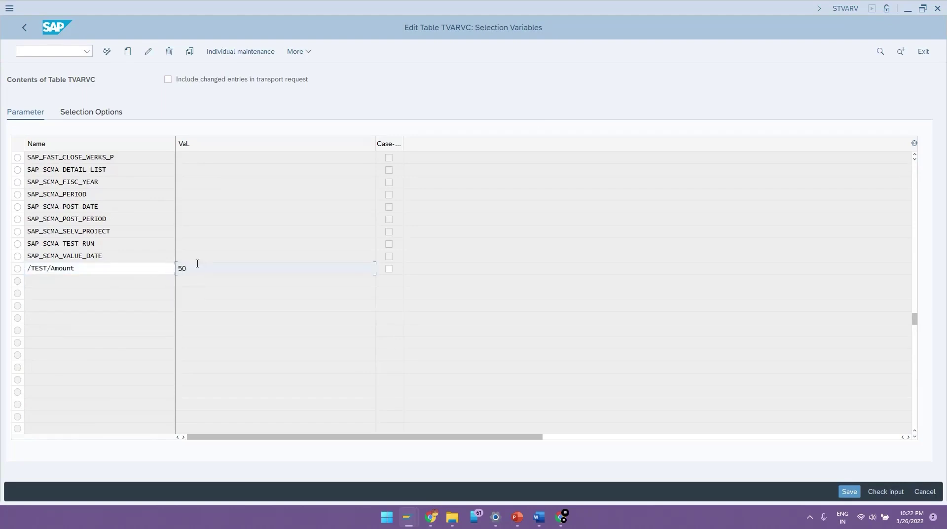
type("00000")
key("Return")
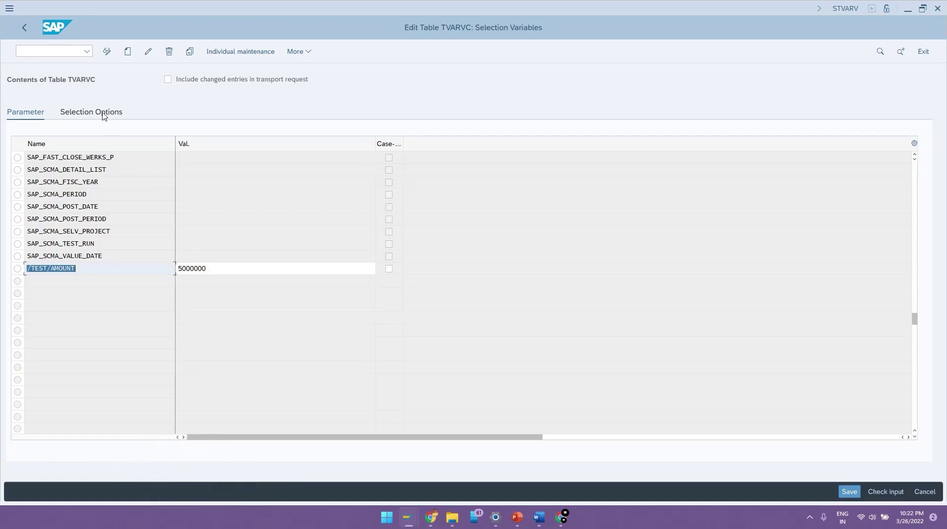
Add a selection option variable named /TEST/AMOUNTRANGE with lower limit 5000000 and upper limit 75000000
left_click(91, 112)
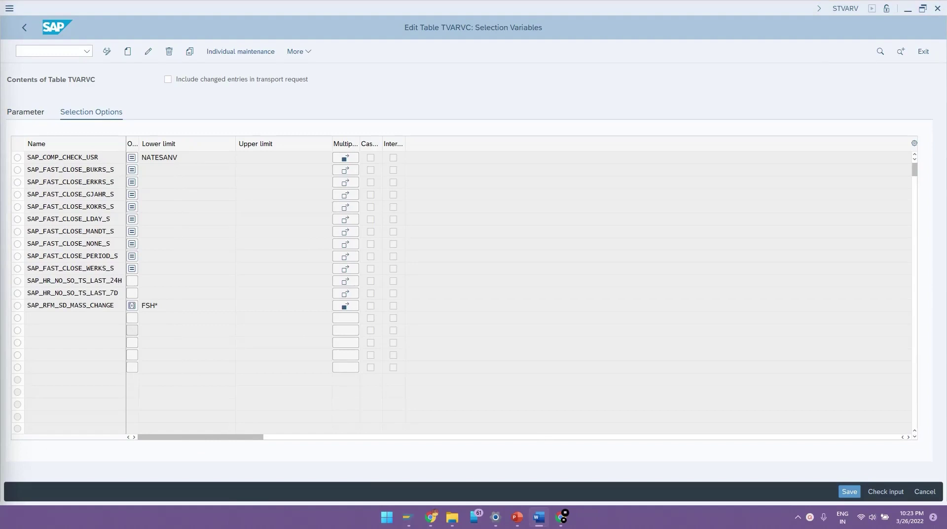
left_click(129, 52)
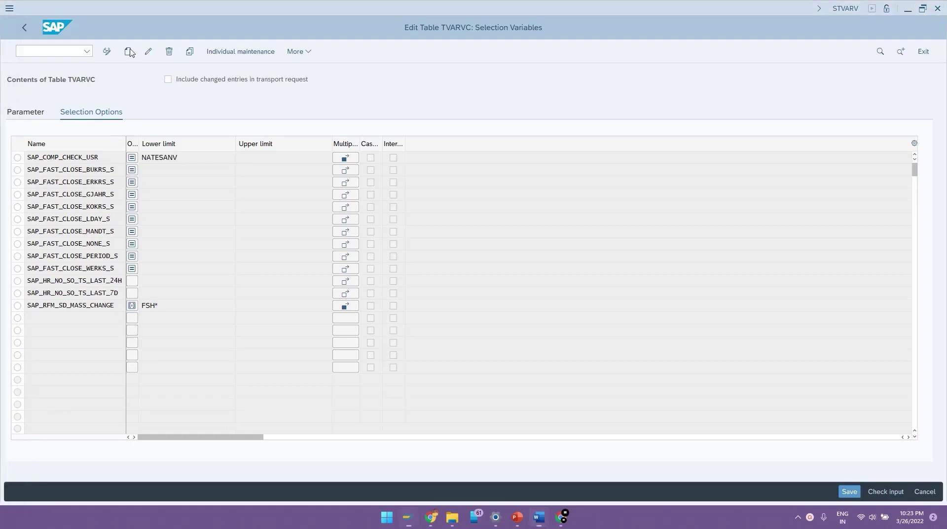
type("/TEST/A")
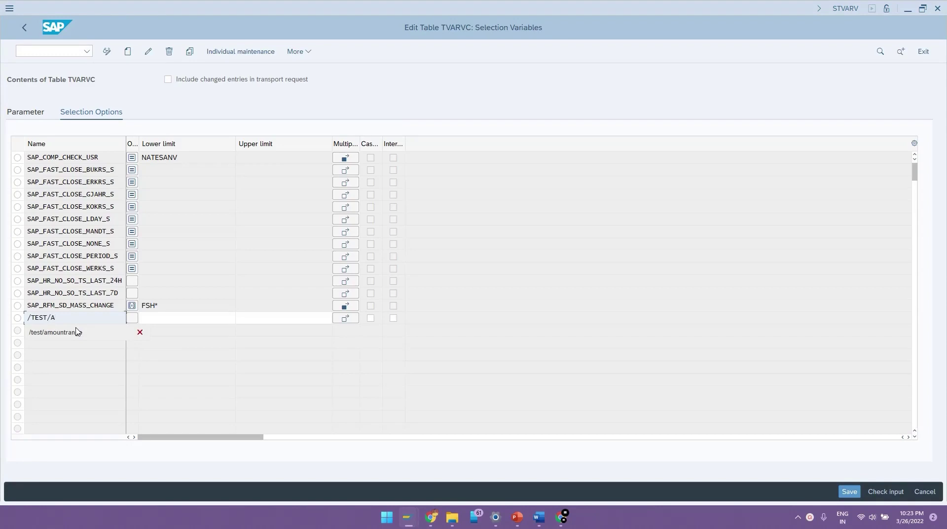
left_click(80, 332)
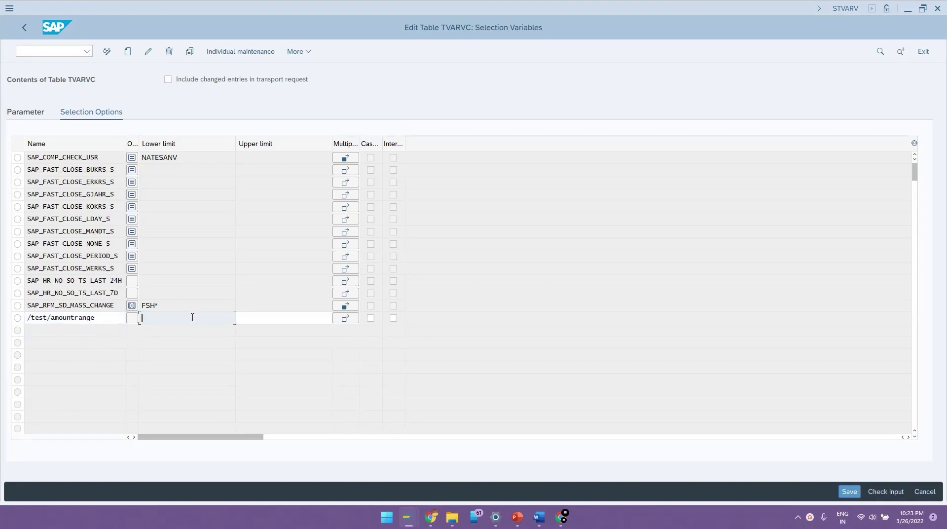
type("5000000")
key("Tab")
type("75000000")
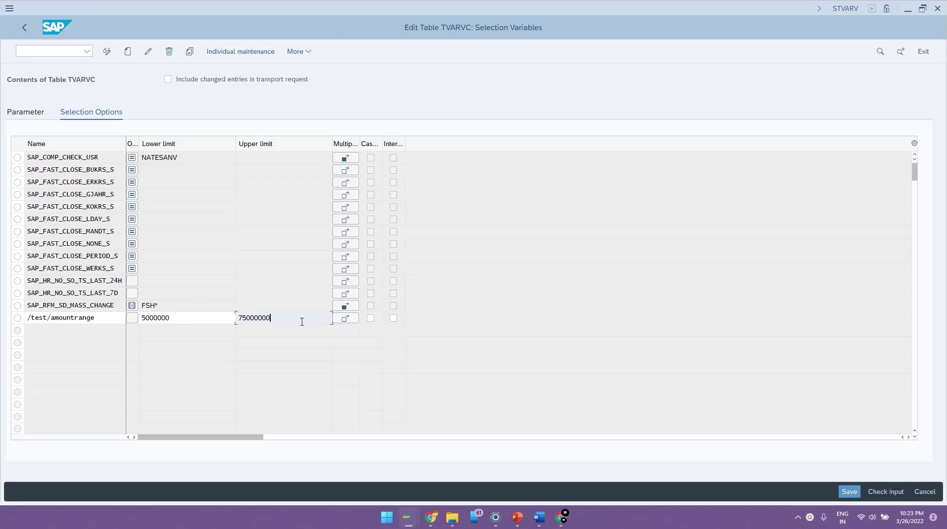
Review the selection operators and multiple selection for /TEST/AMOUNTRANGE without changing them, and save the variables
left_click(132, 317)
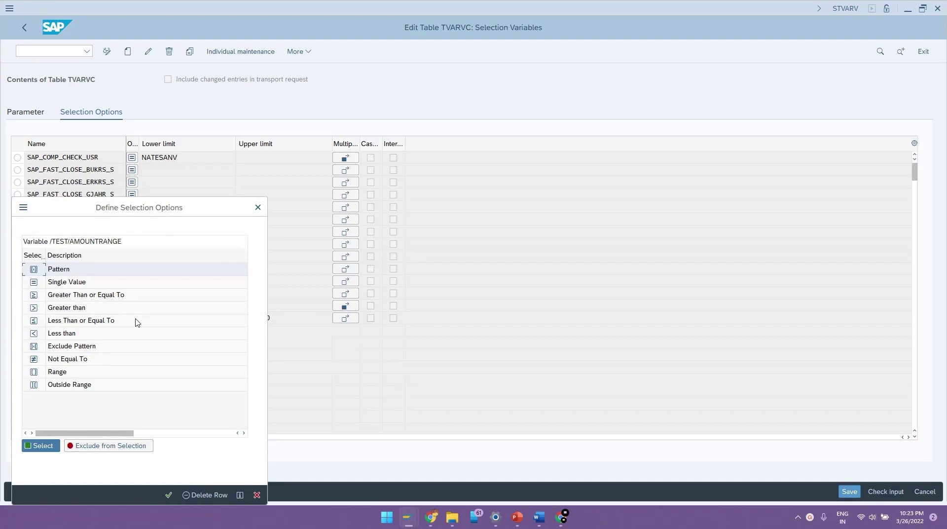
left_click(257, 207)
left_click(344, 318)
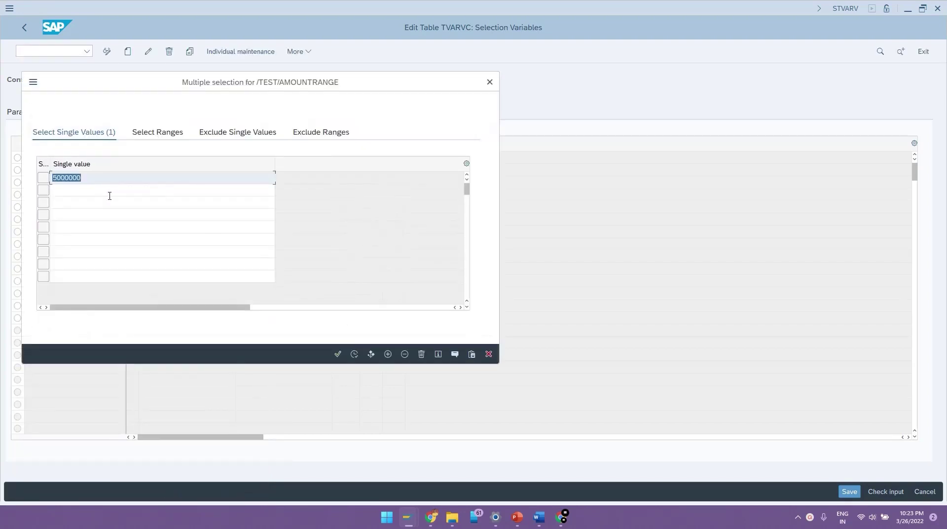
left_click(488, 354)
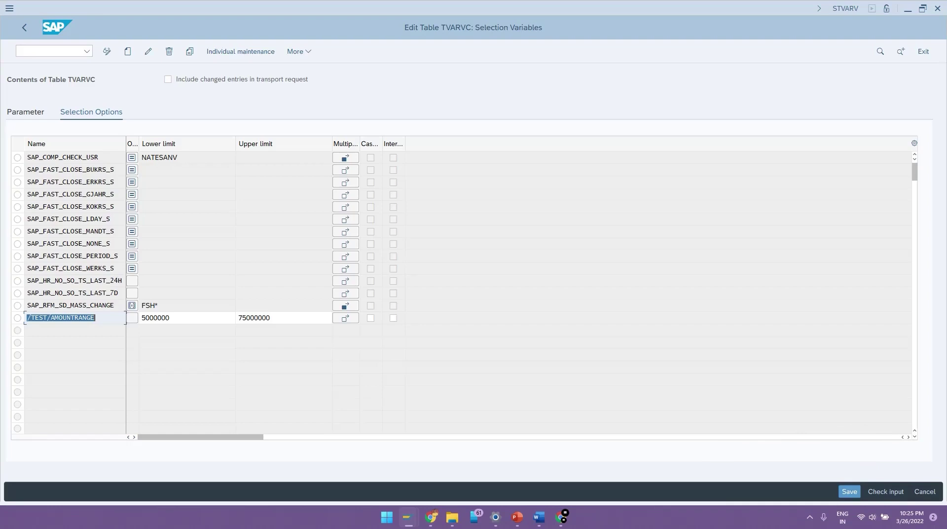
key("ctrl+s")
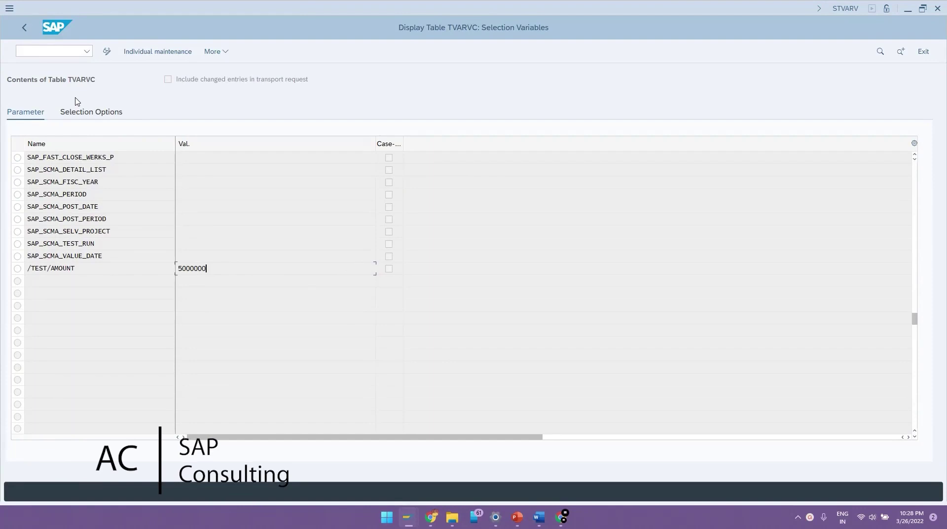
Return the table to change mode and start another parameter with a /TEST name for the company code
left_click(107, 51)
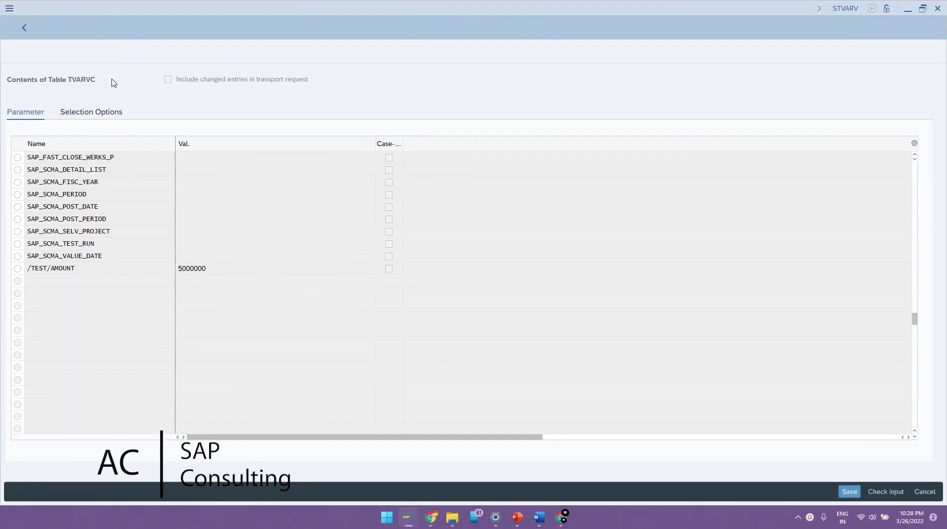
left_click(127, 52)
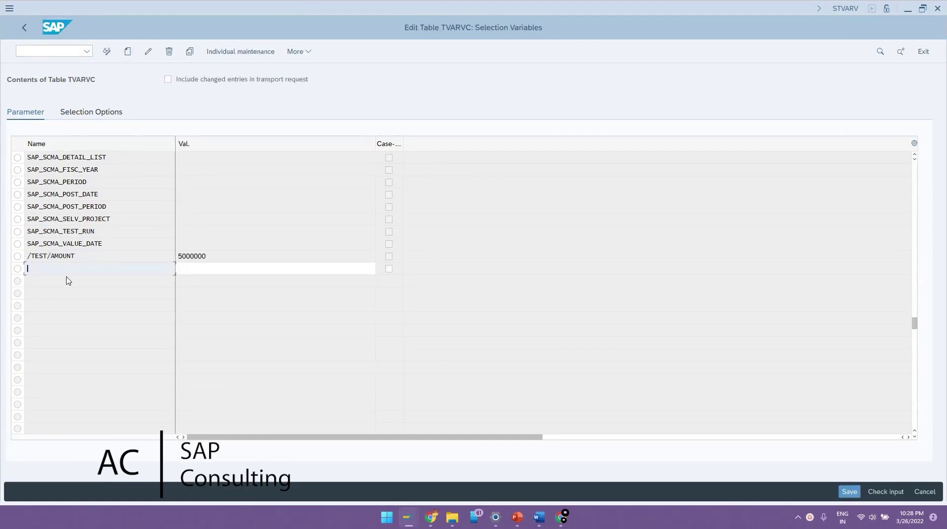
type("/TEST?")
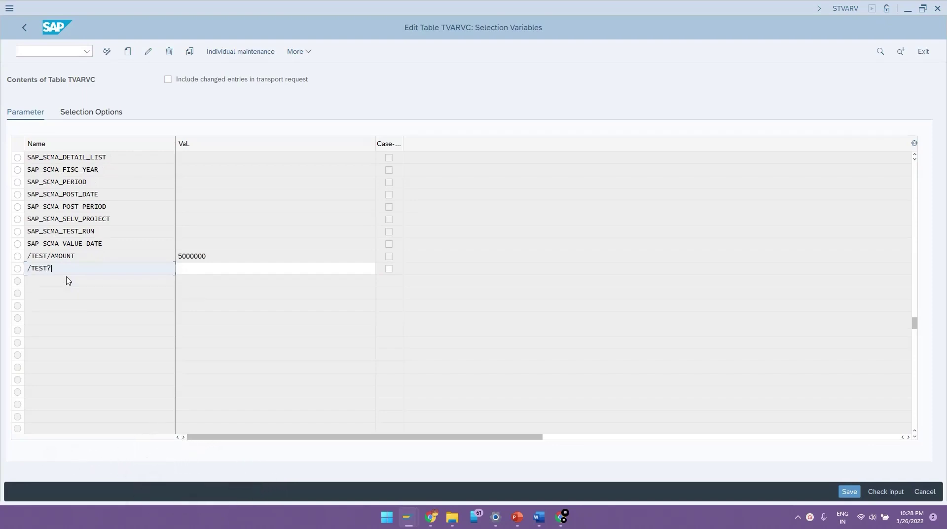
type("/Company ode")
left_click(196, 268)
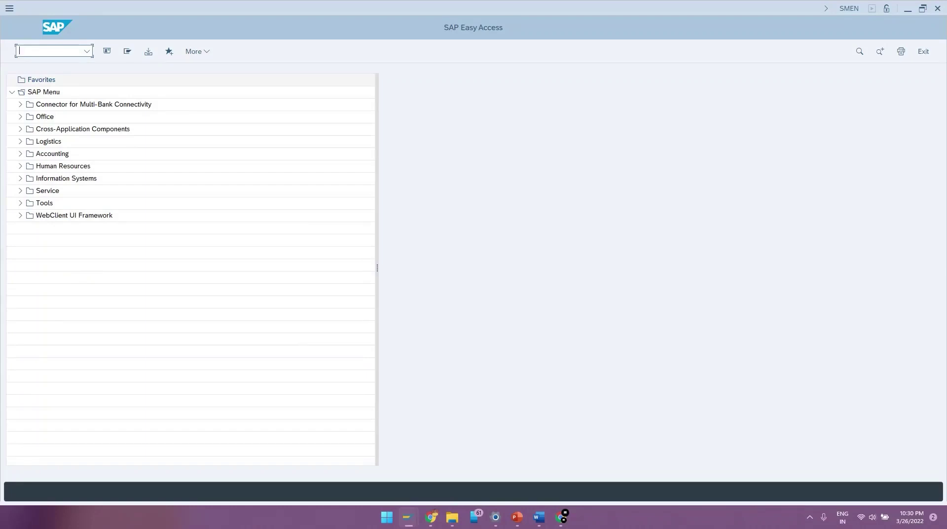
Open transaction GS01 and enter COMPANYCODE as the name of a new basic set
type("SE38")
key("Return")
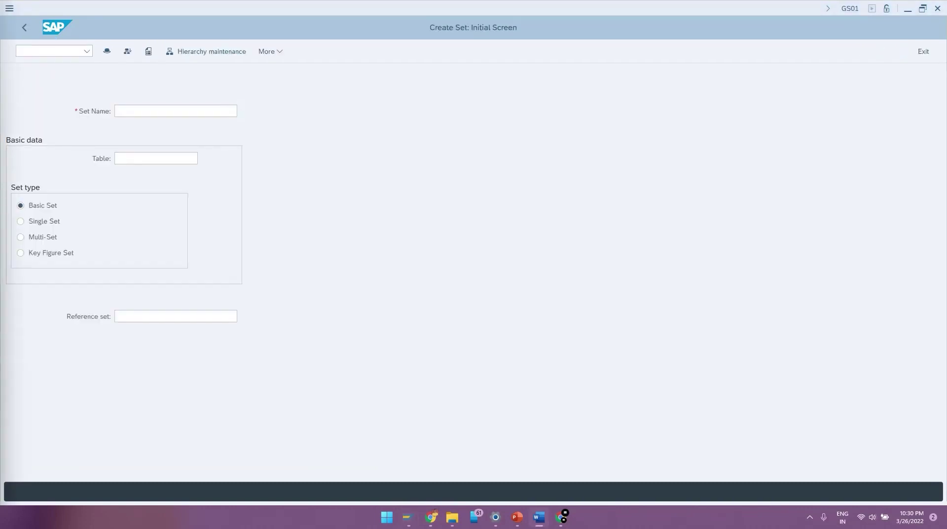
left_click(137, 112)
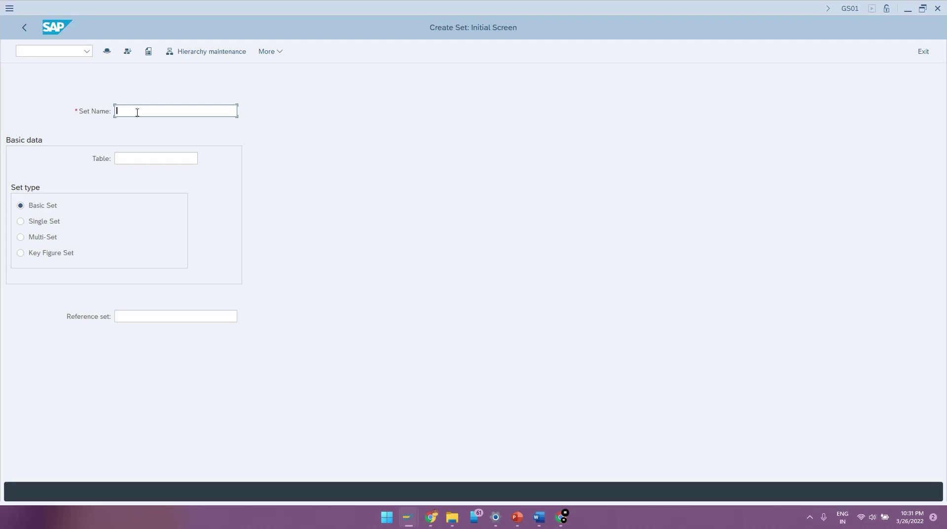
type("COM")
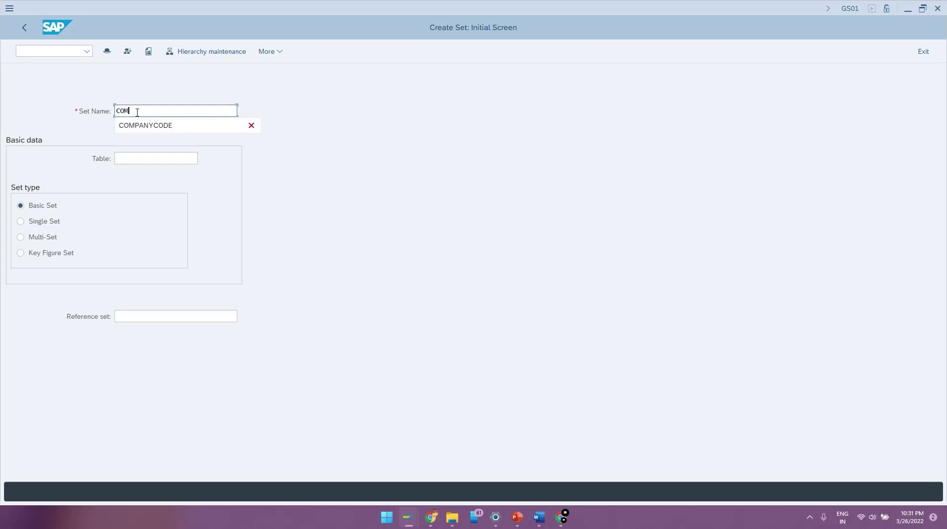
type("panycode")
key("Return")
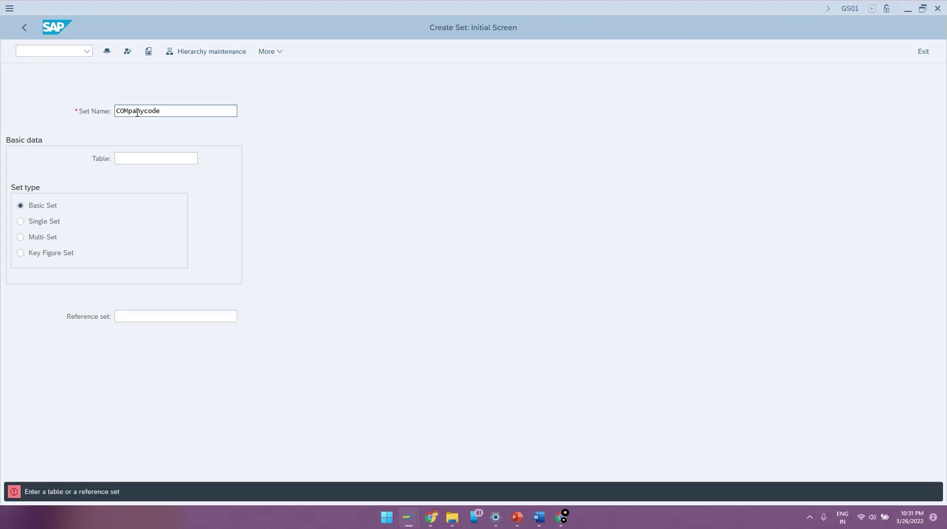
Base the set on table ACDOCA and its company code field RBUKRS
left_click(136, 154)
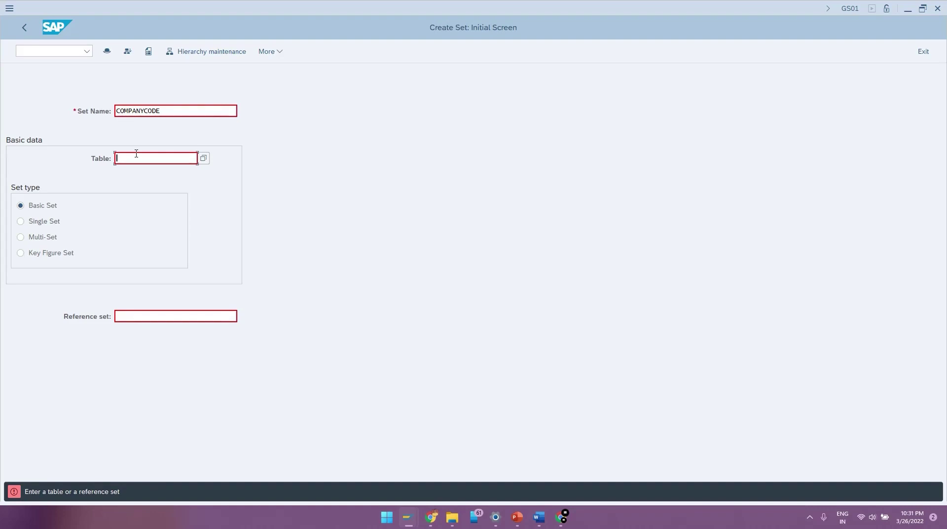
type("bseg")
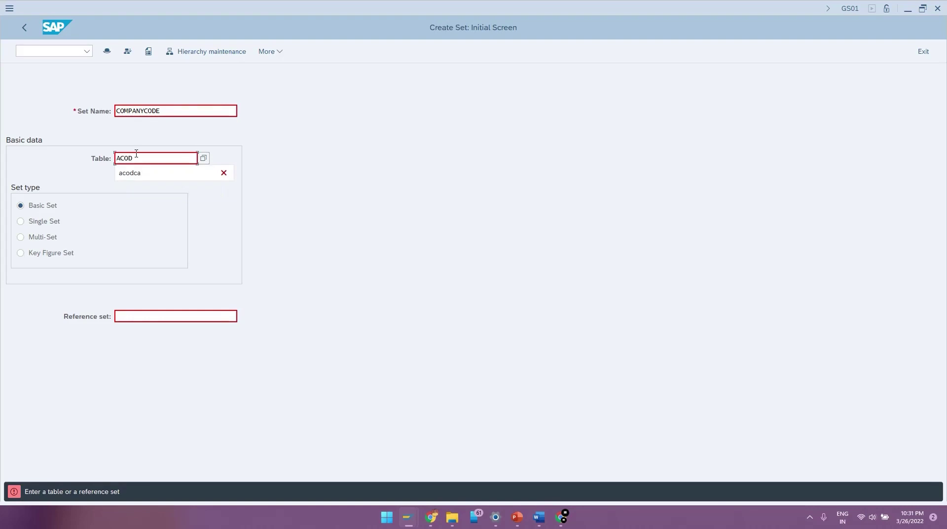
key("Return")
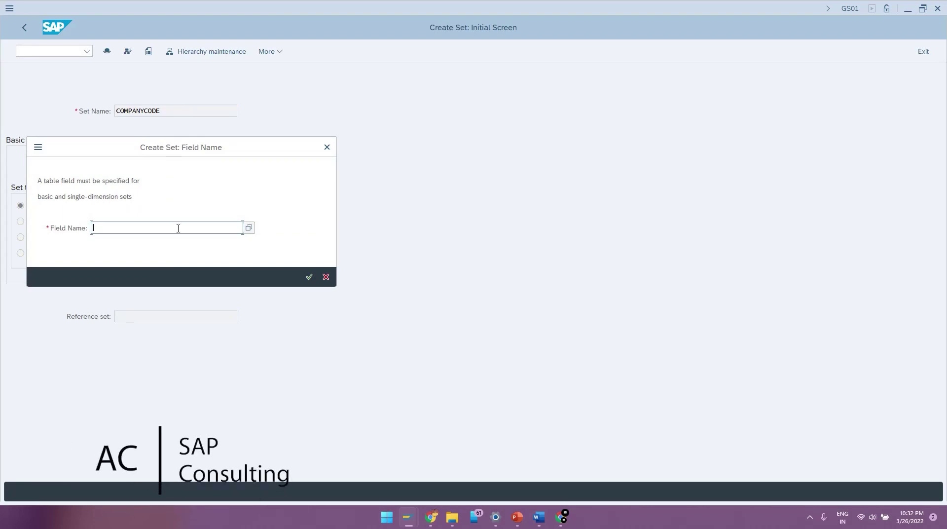
key("F4")
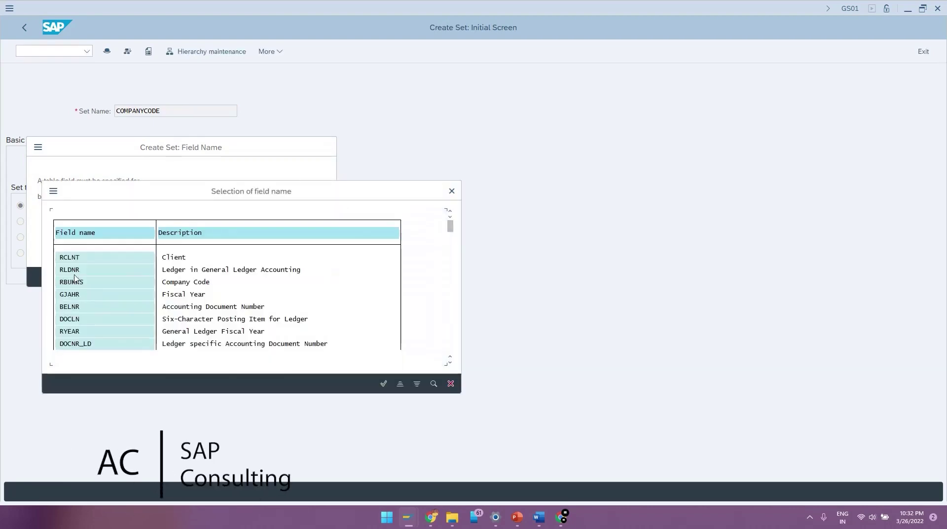
double_click(68, 282)
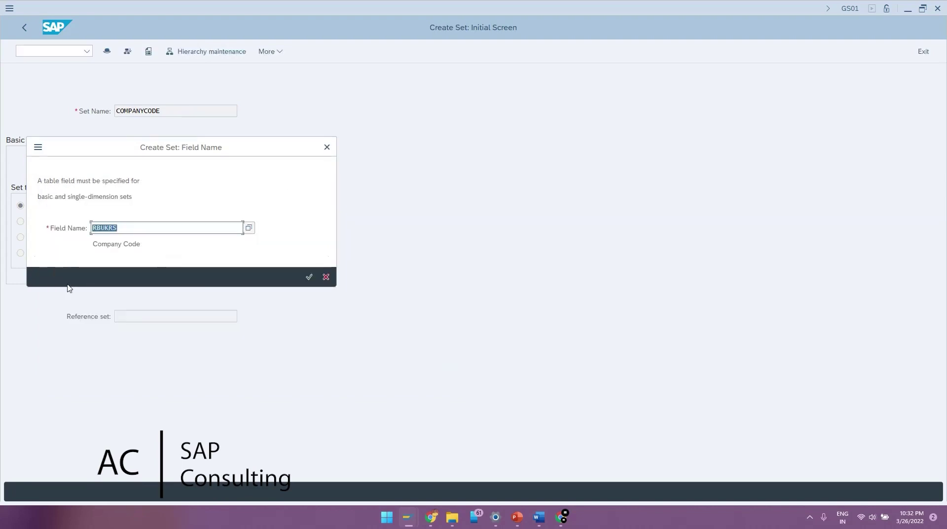
left_click(309, 277)
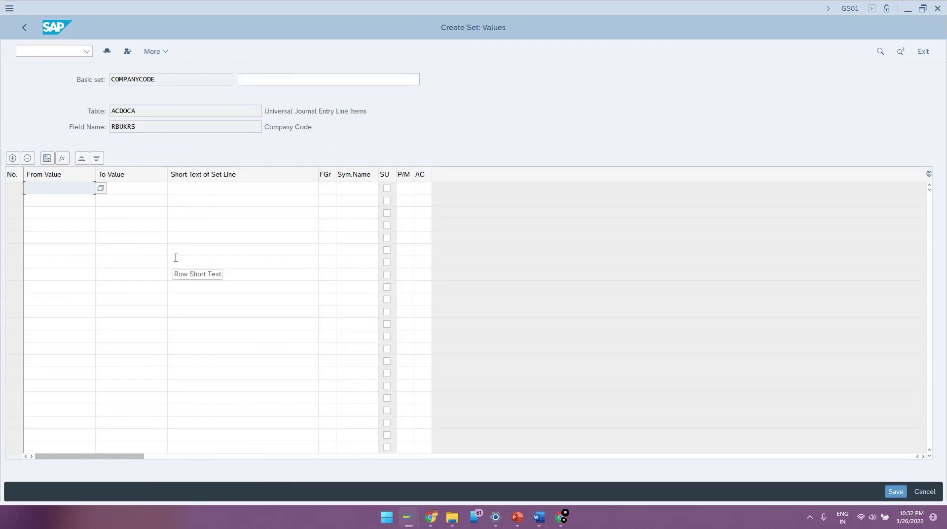
Fill the set's first line with the company code range from 0005 to 0008
left_click(102, 190)
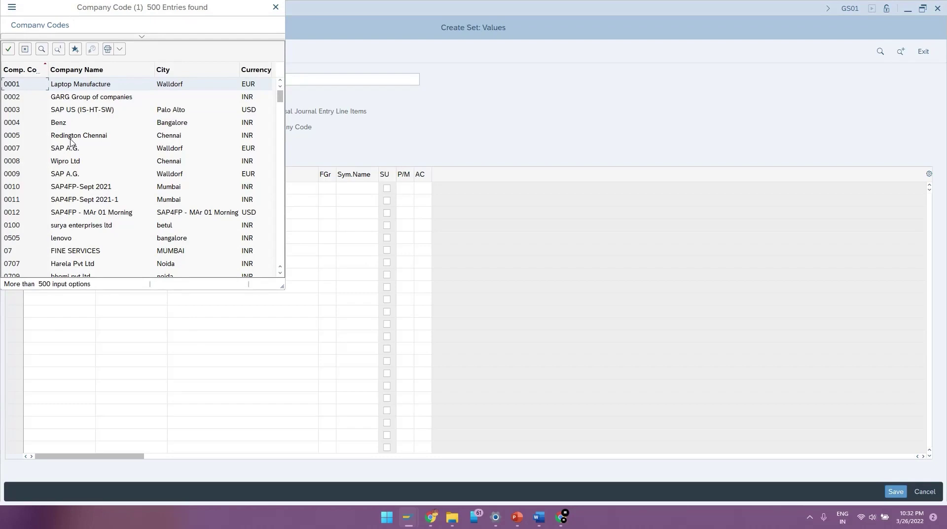
double_click(70, 142)
left_click(140, 188)
left_click(174, 192)
double_click(22, 163)
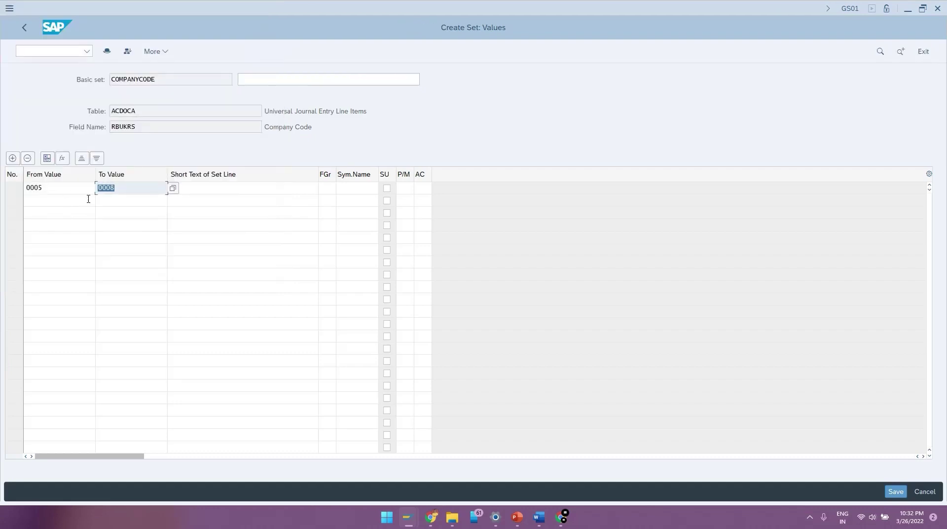
left_click(199, 188)
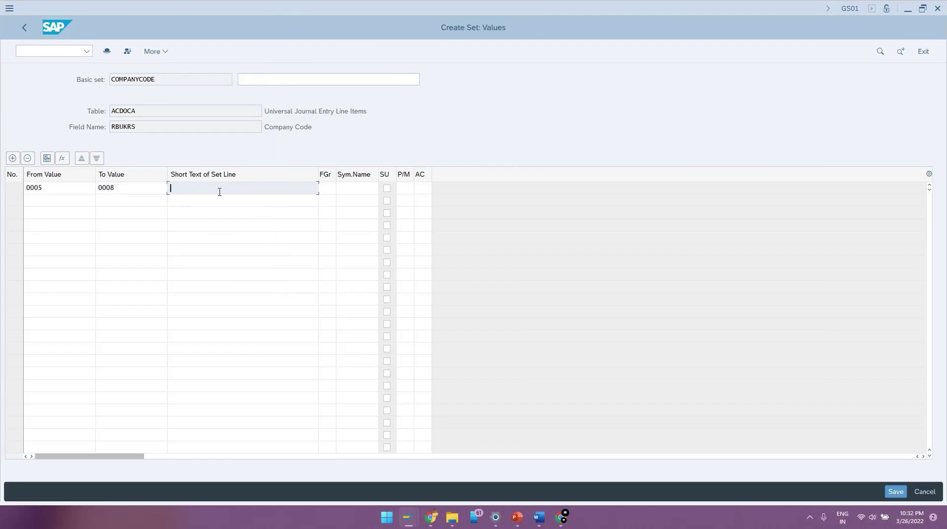
left_click(538, 517)
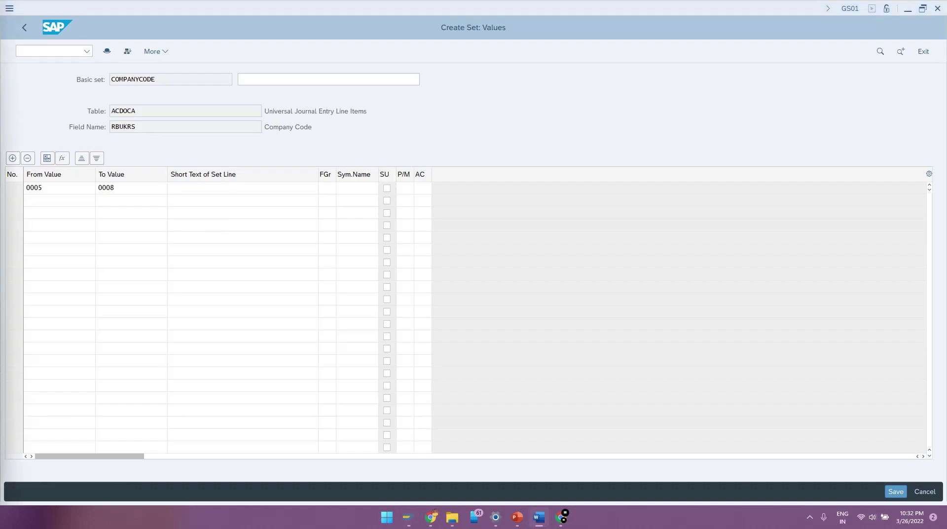